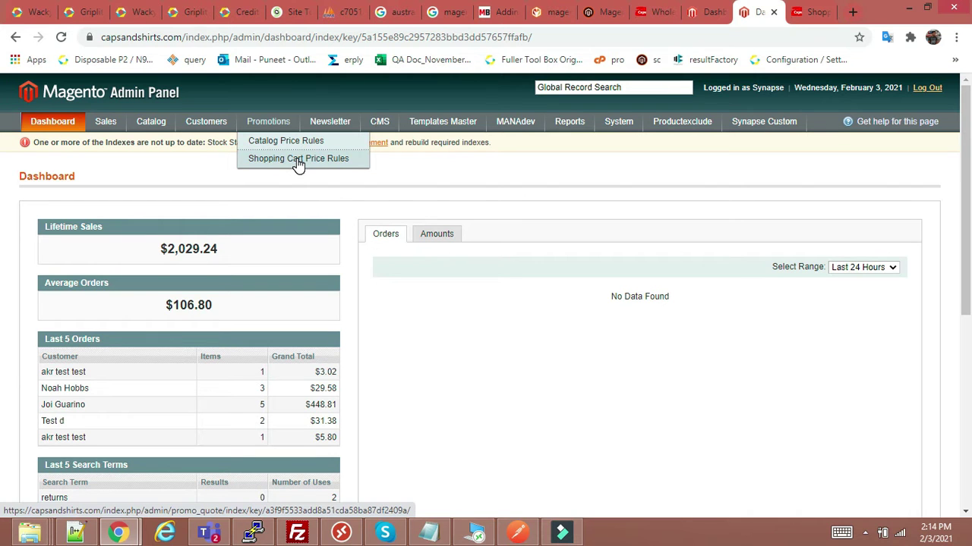
- Create a new shopping cart price rule named "Special discount" with the description "50 % sale"
left_click(334, 160)
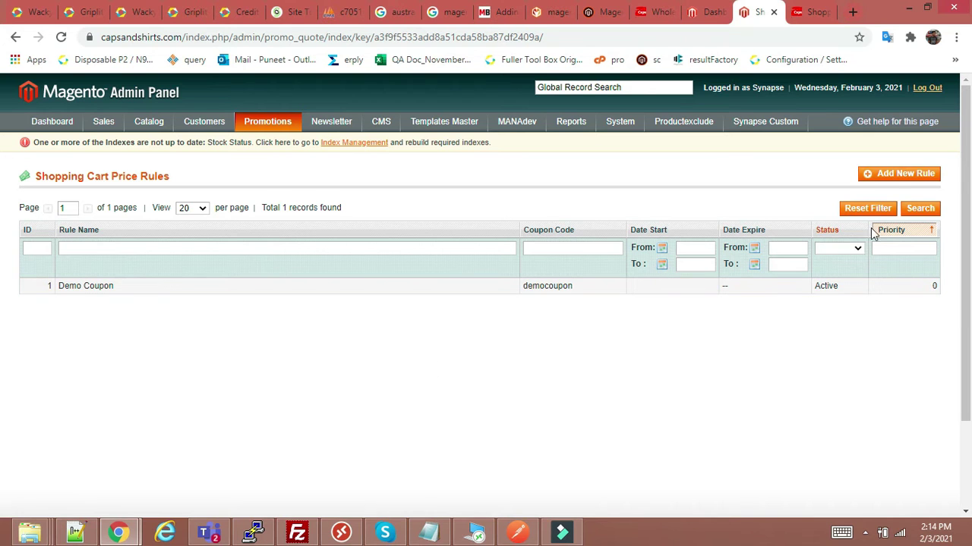
left_click(899, 176)
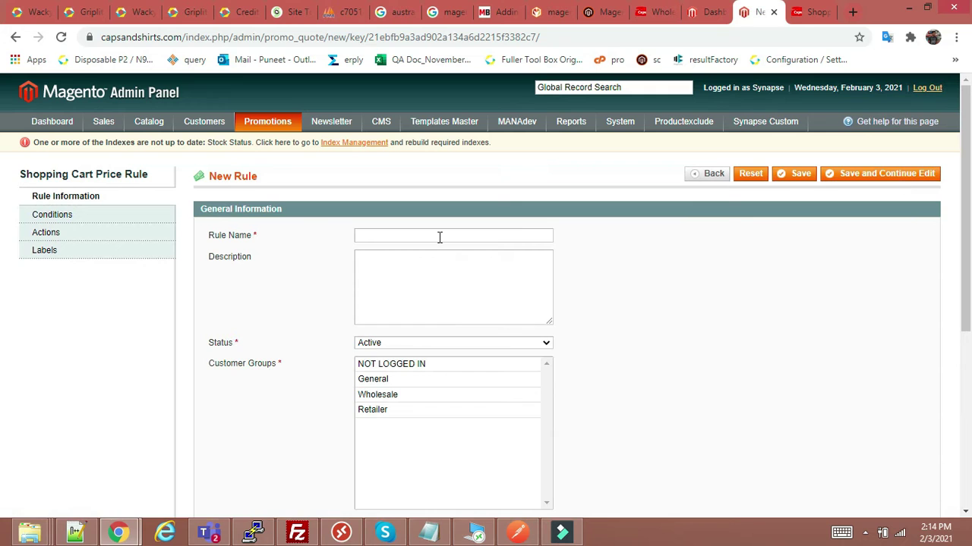
left_click(389, 236)
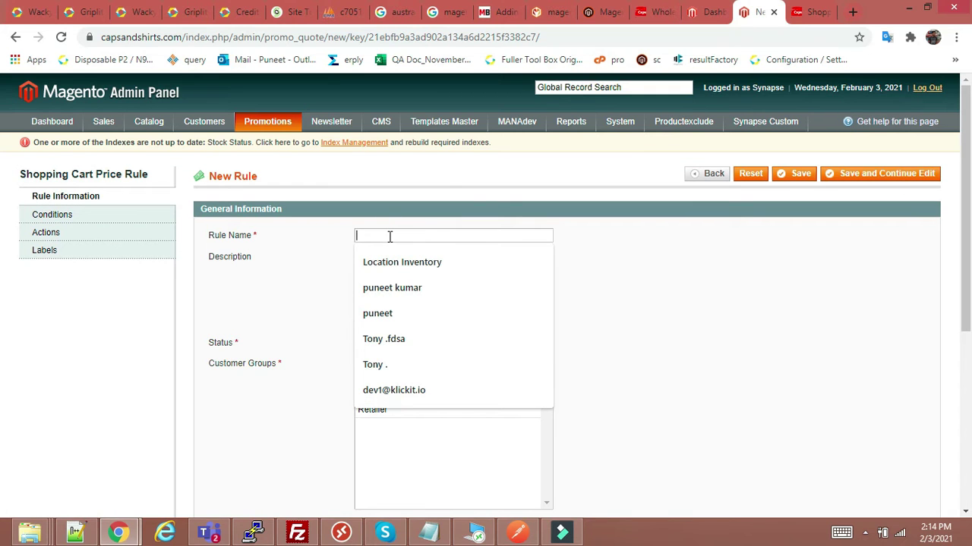
type("D")
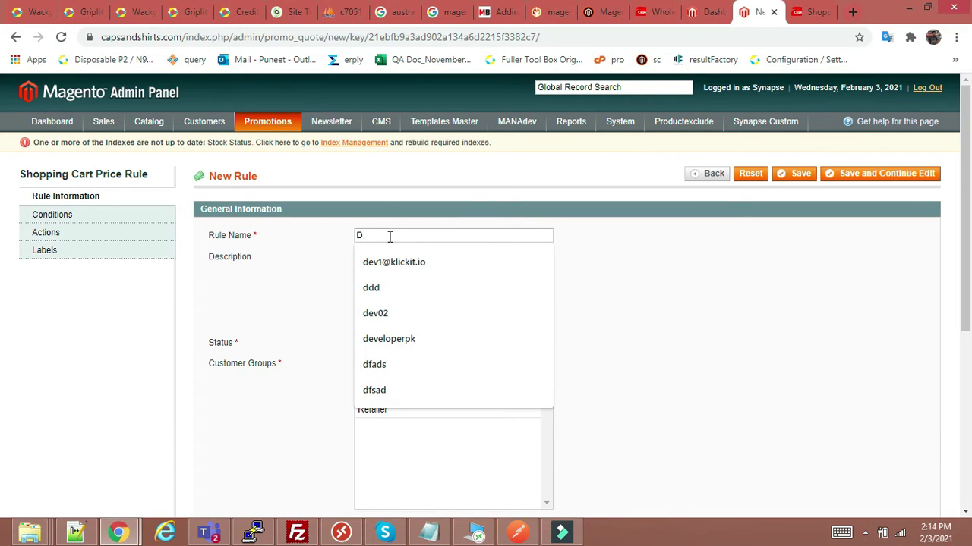
key("BackSpace")
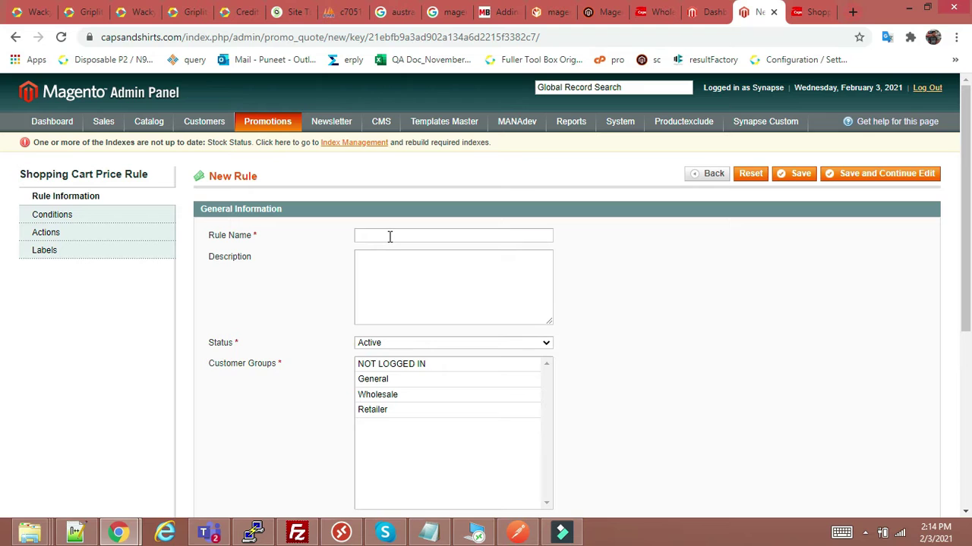
type("Special discount")
key("Tab")
type("50 %")
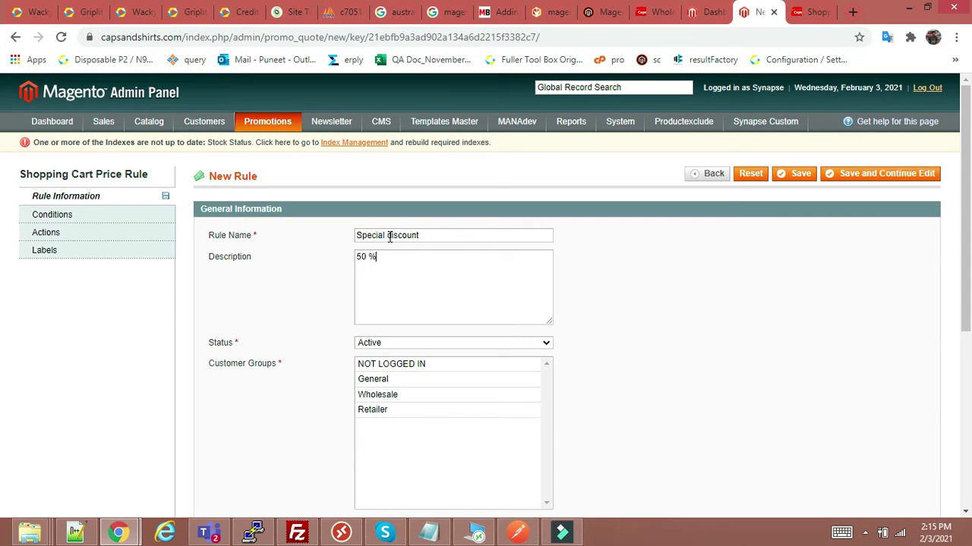
type(" sale")
- Assign the rule to the customer groups NOT LOGGED IN, General, Wholesale and Retailer
scroll(381, 340, "down", 1)
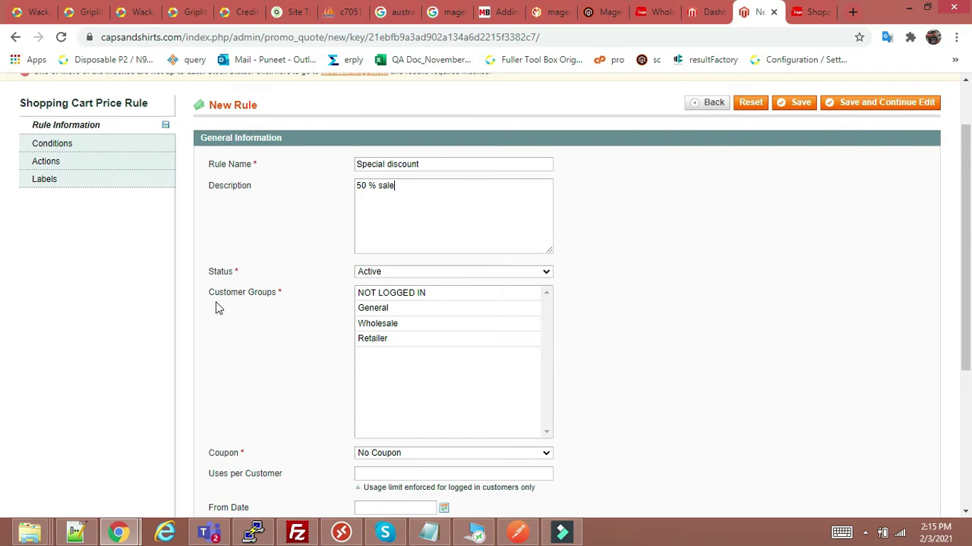
left_click(408, 293)
left_click(400, 339, "shift")
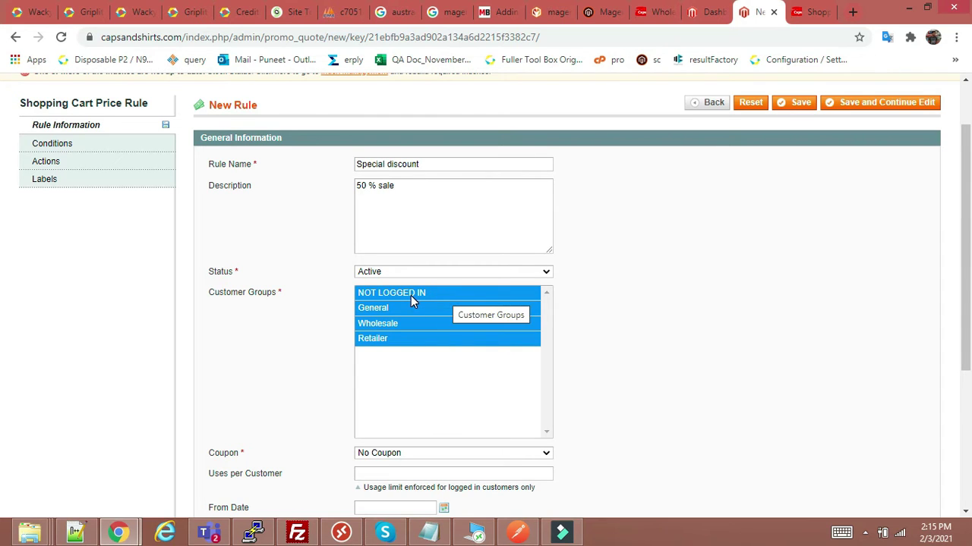
- Set the rule's coupon type to Specific Coupon and enter the coupon code 50DIS
scroll(246, 390, "down", 2)
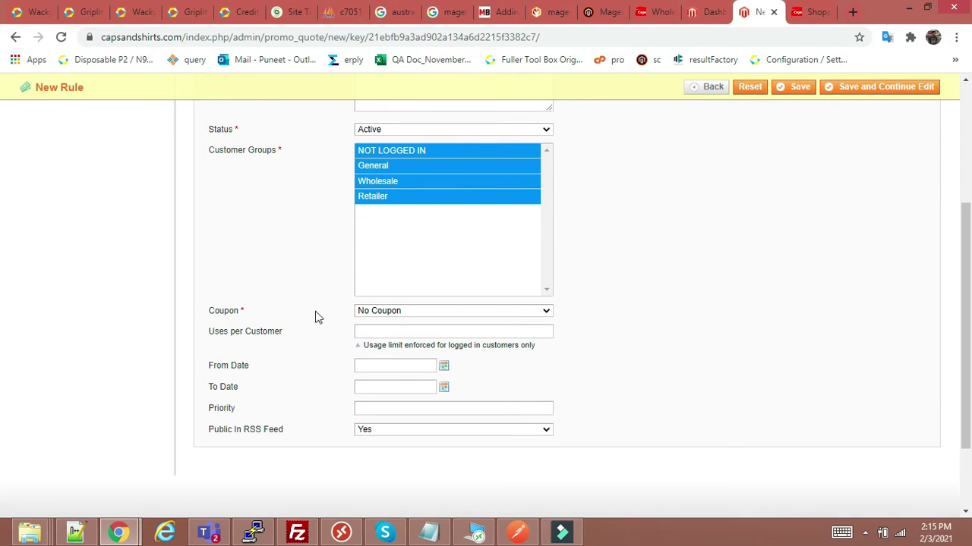
left_click(403, 313)
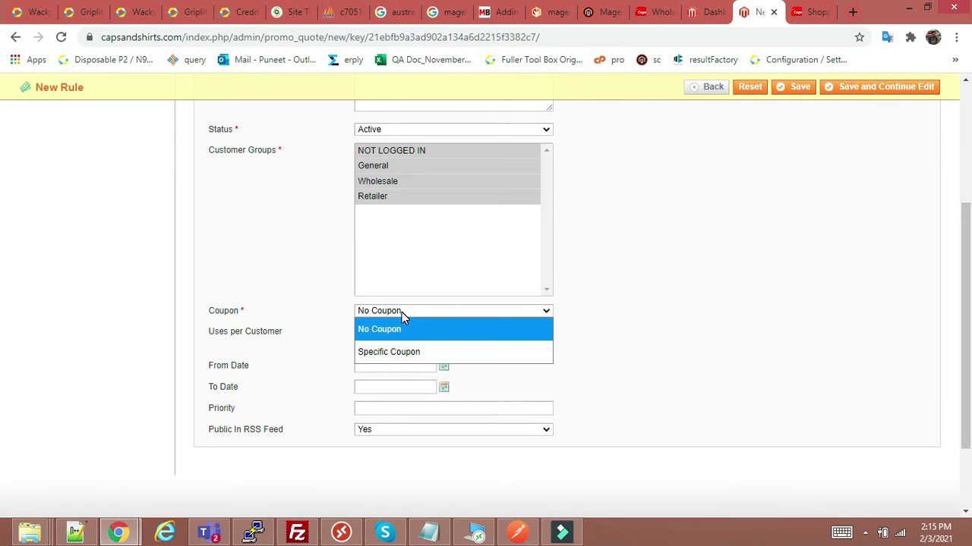
left_click(402, 329)
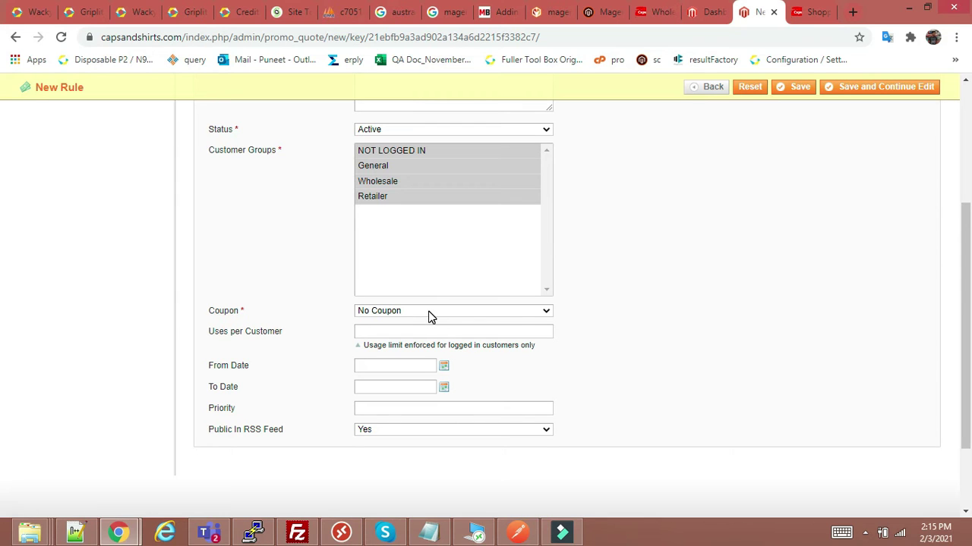
left_click(428, 312)
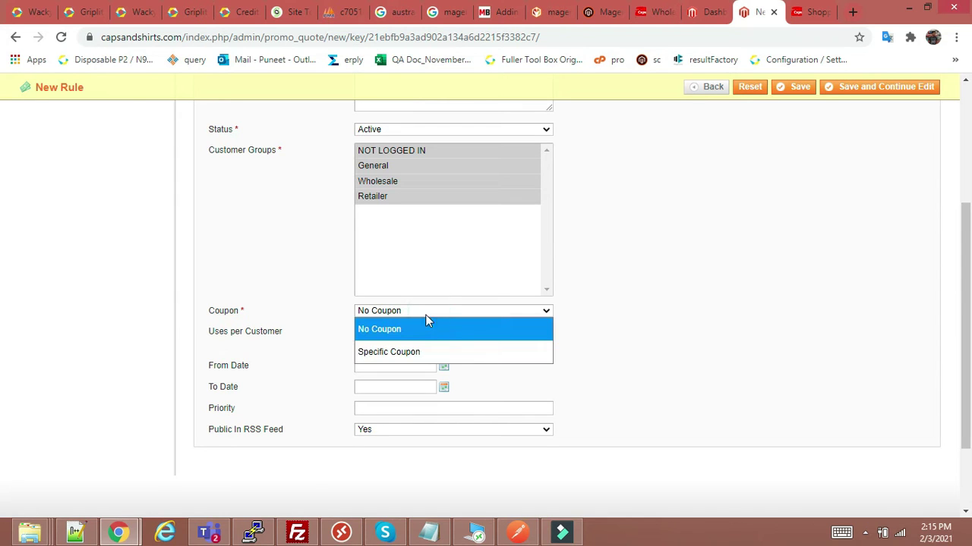
left_click(432, 353)
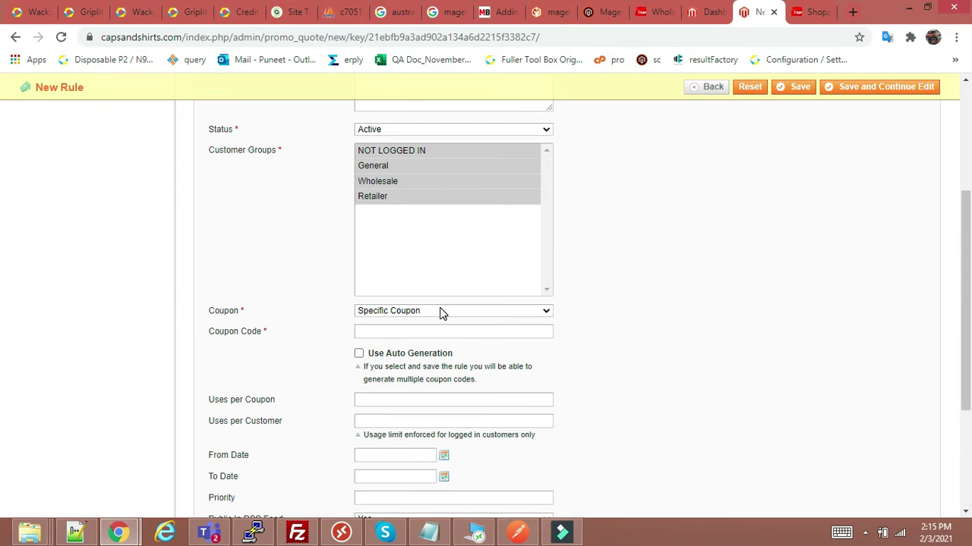
left_click(363, 331)
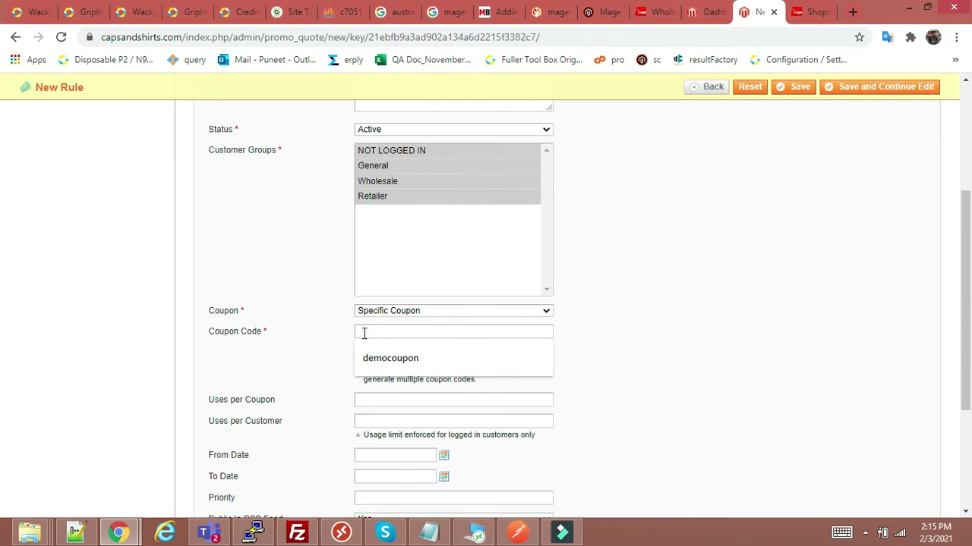
type("50")
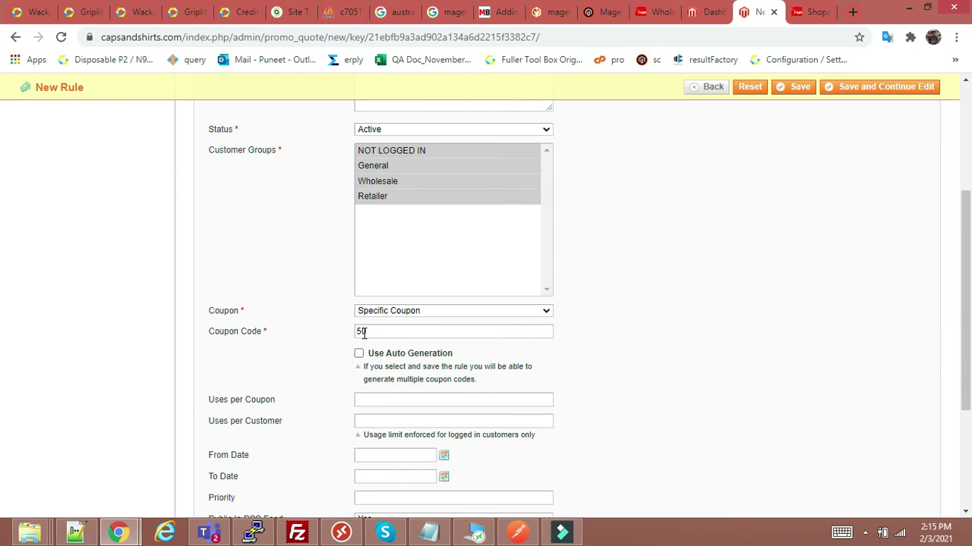
type("DIS")
left_click_drag(430, 327, 330, 334)
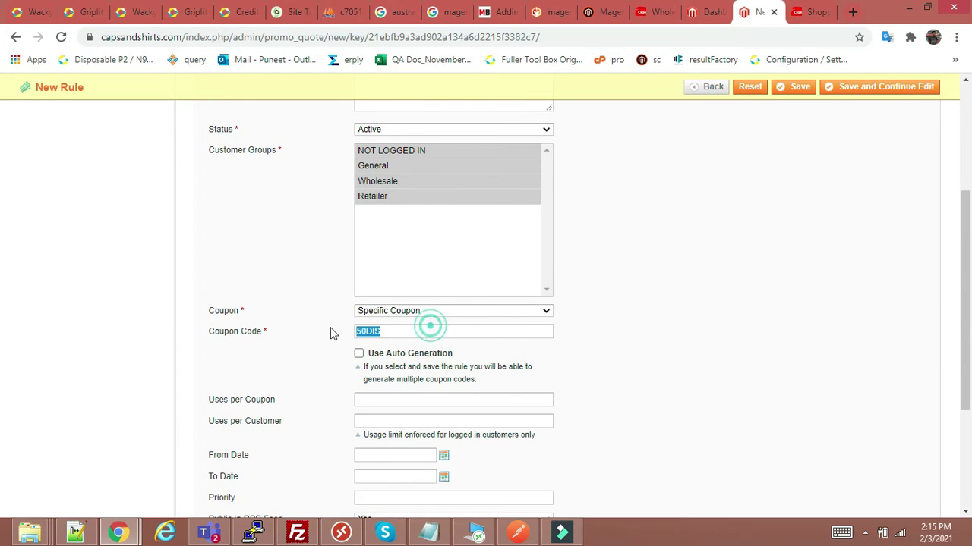
- Limit the coupon to 1 use per coupon and 1 use per customer
scroll(286, 379, "down", 2)
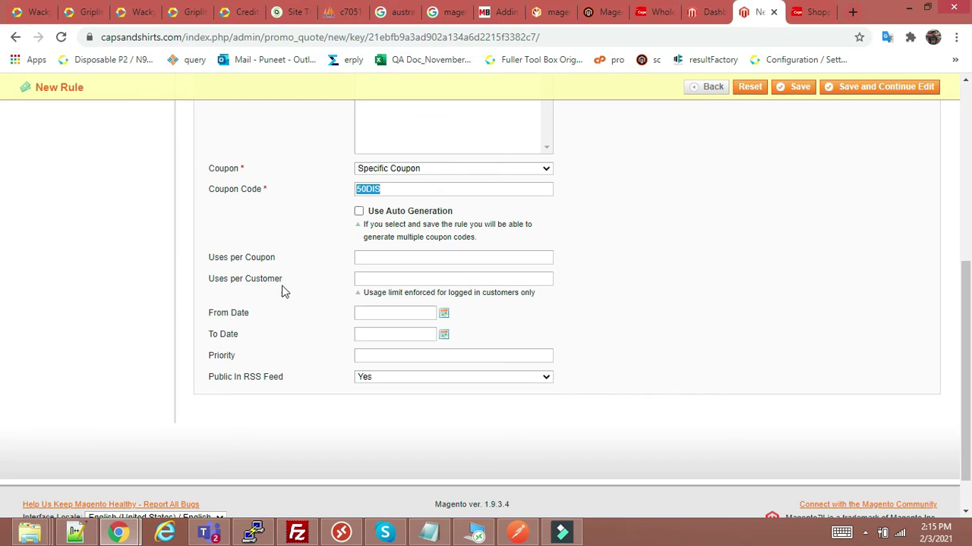
left_click(373, 255)
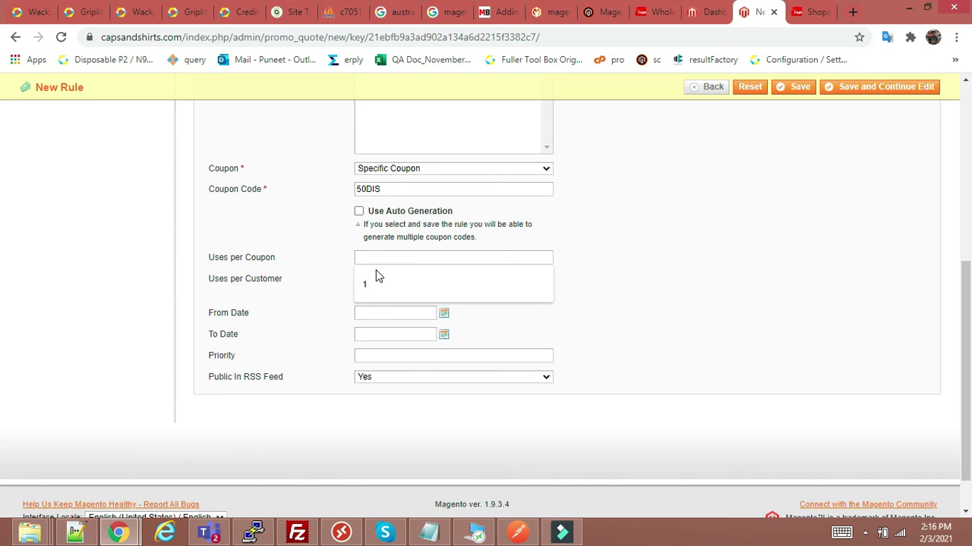
left_click(377, 274)
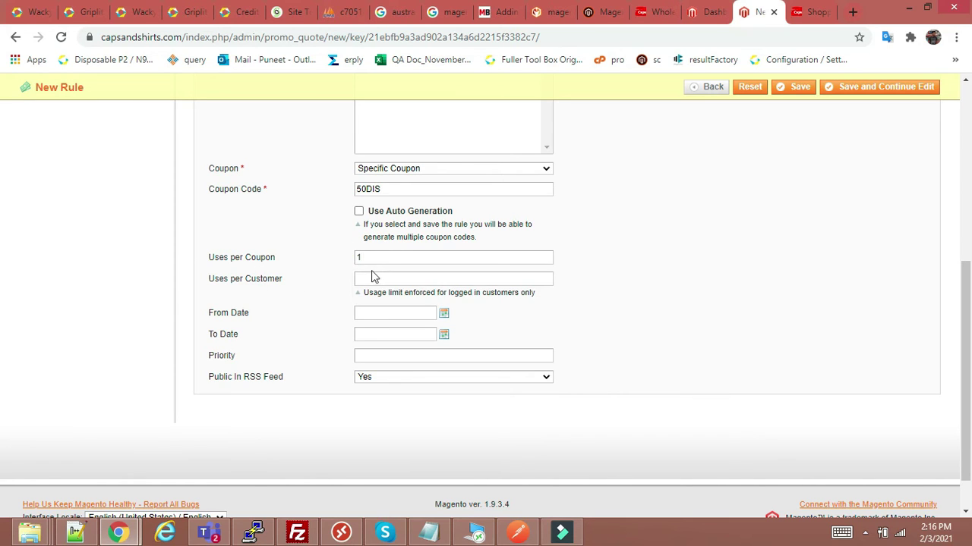
left_click(389, 280)
type("1")
left_click(646, 307)
double_click(386, 281)
left_click(701, 317)
- Set the rule's priority to 0
left_click(365, 353)
type("1")
double_click(388, 356)
type("0")
left_click(619, 355)
- Set the rule's Public In RSS Feed option to No
scroll(577, 362, "up", 5)
scroll(577, 362, "down", 5)
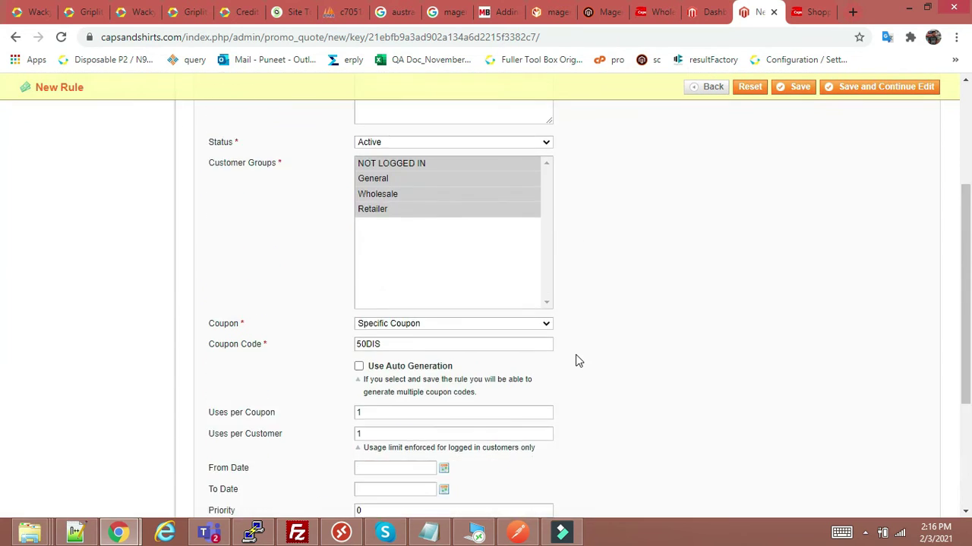
scroll(205, 378, "up", 2)
scroll(205, 378, "down", 3)
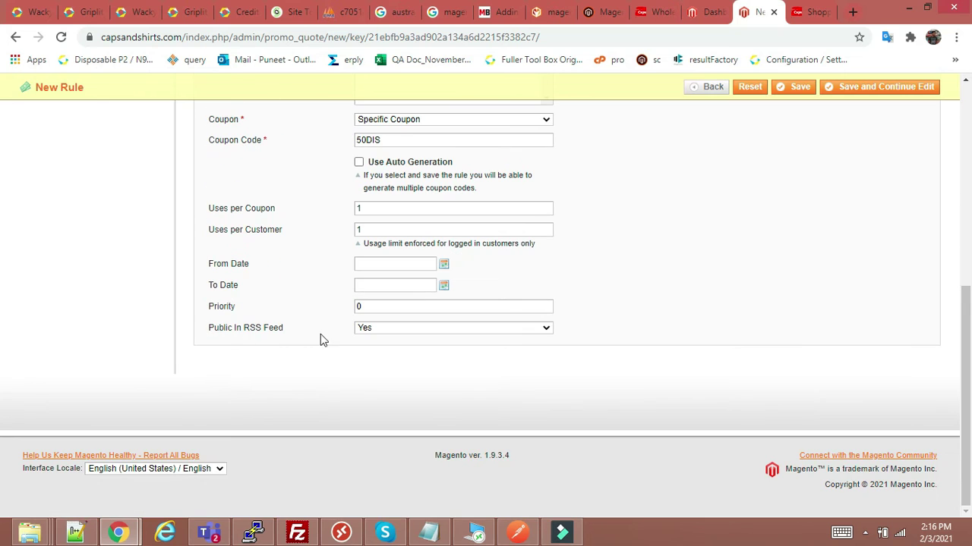
left_click(427, 328)
left_click(390, 369)
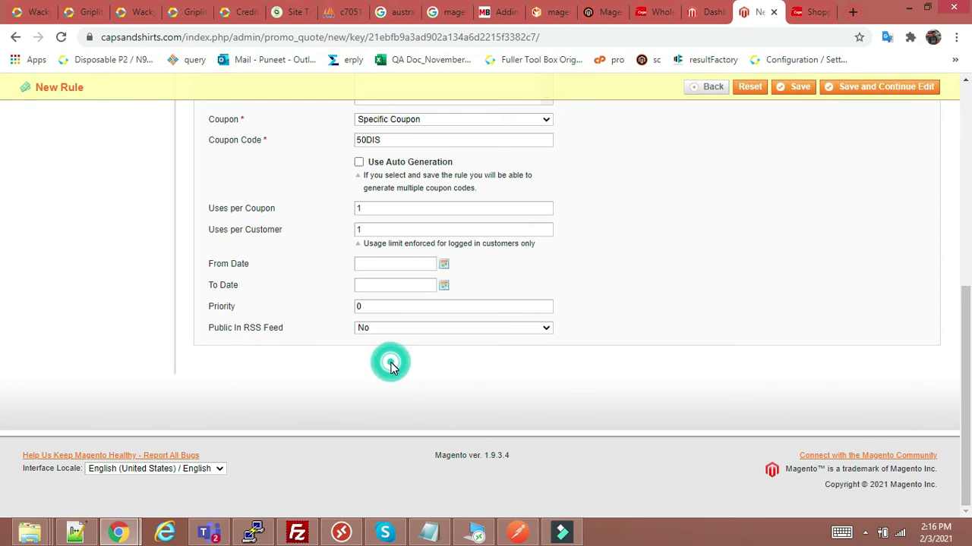
- Examine the condition types that can be added to the rule's conditions
scroll(149, 366, "up", 2)
scroll(149, 365, "up", 4)
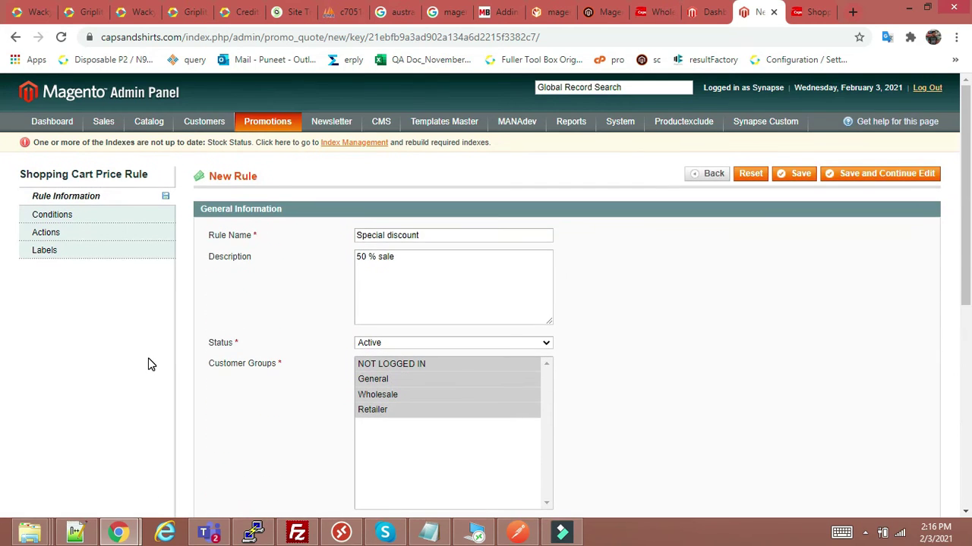
left_click(91, 222)
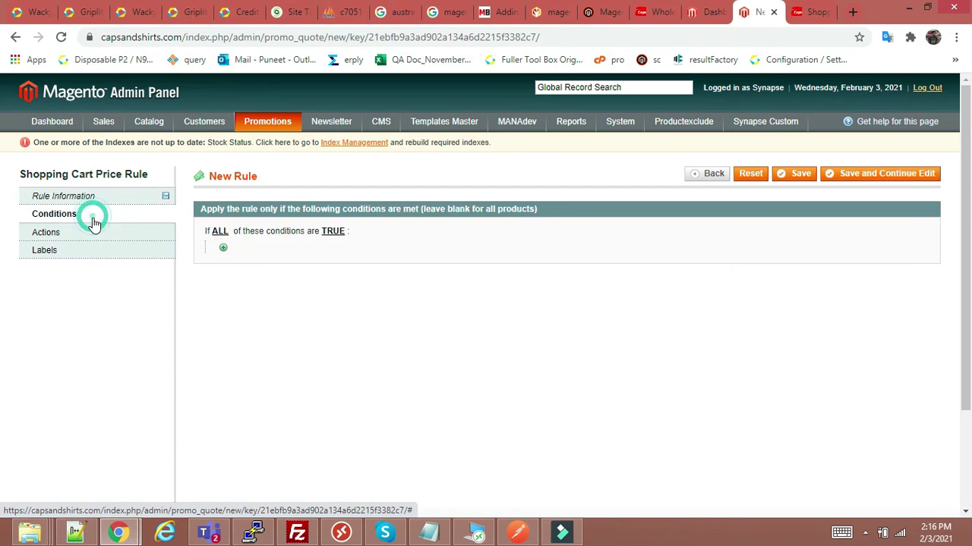
left_click(223, 251)
left_click(323, 247)
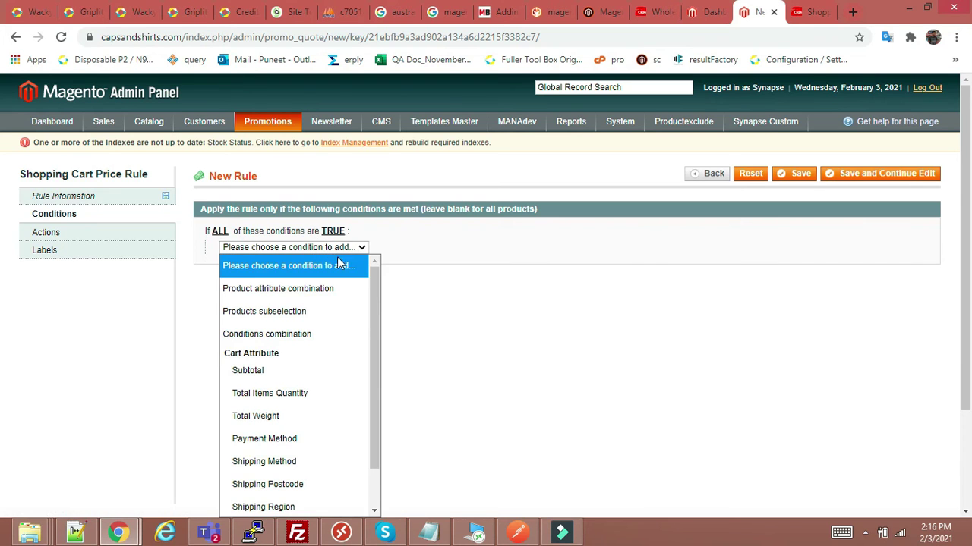
scroll(327, 327, "down", 1)
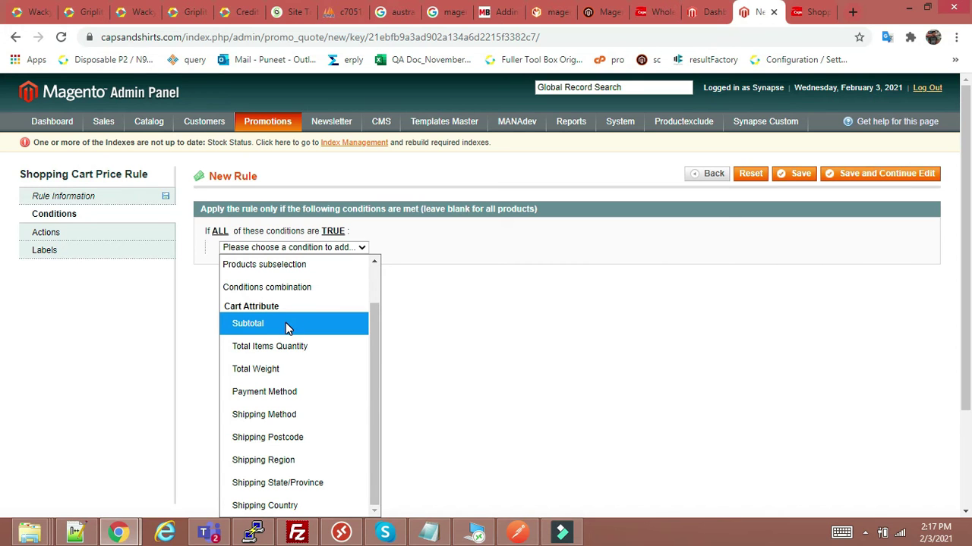
scroll(191, 392, "down", 2)
scroll(192, 392, "up", 2)
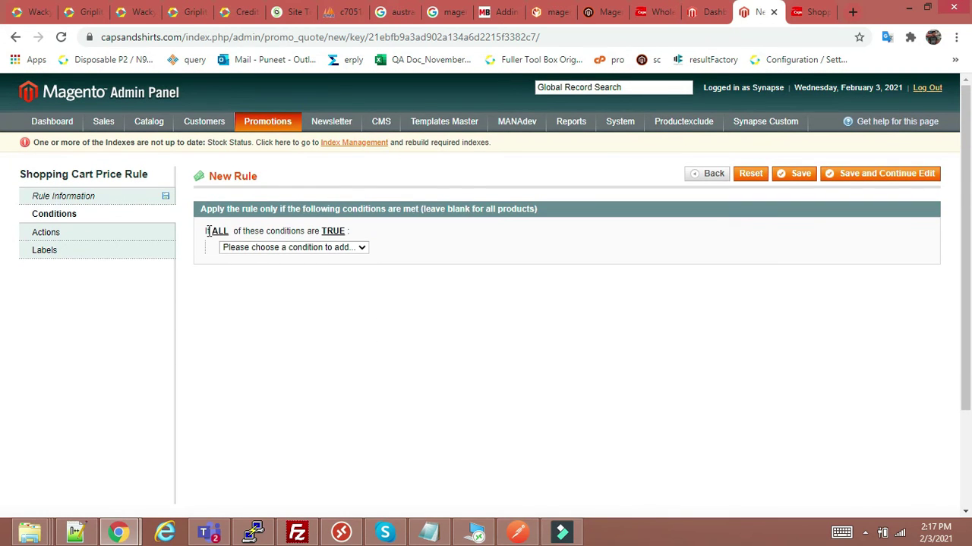
- Set the rule's action to Percent of product price discount with a discount amount of 50
left_click(66, 234)
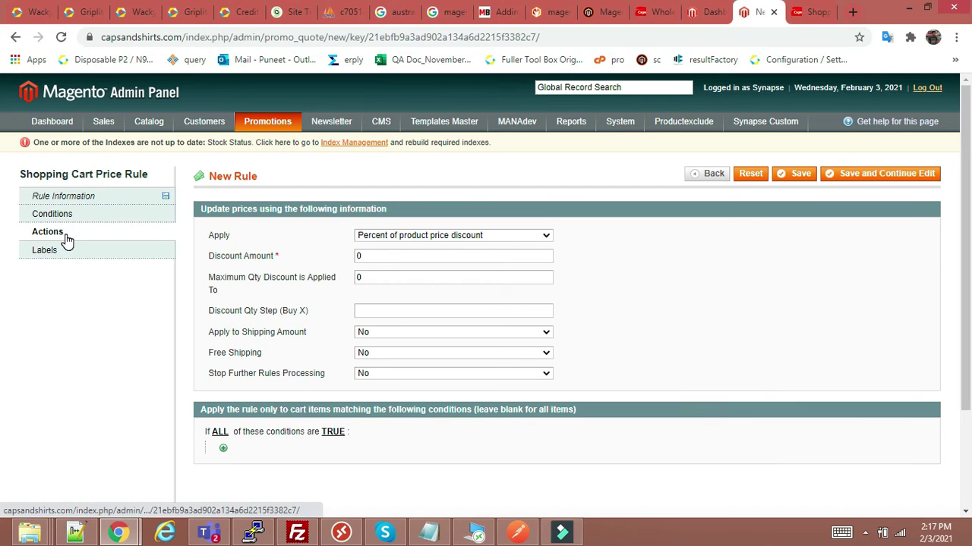
double_click(377, 257)
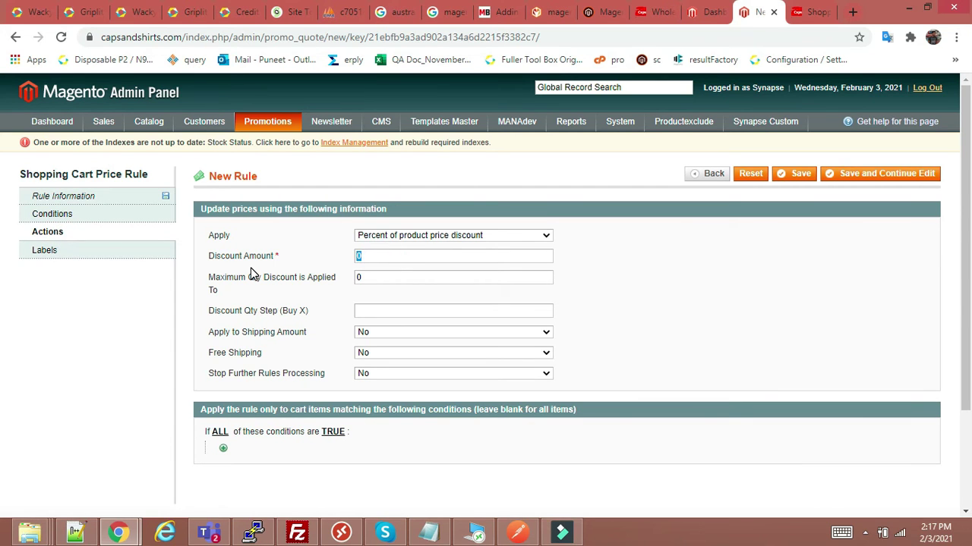
type("50")
left_click(468, 237)
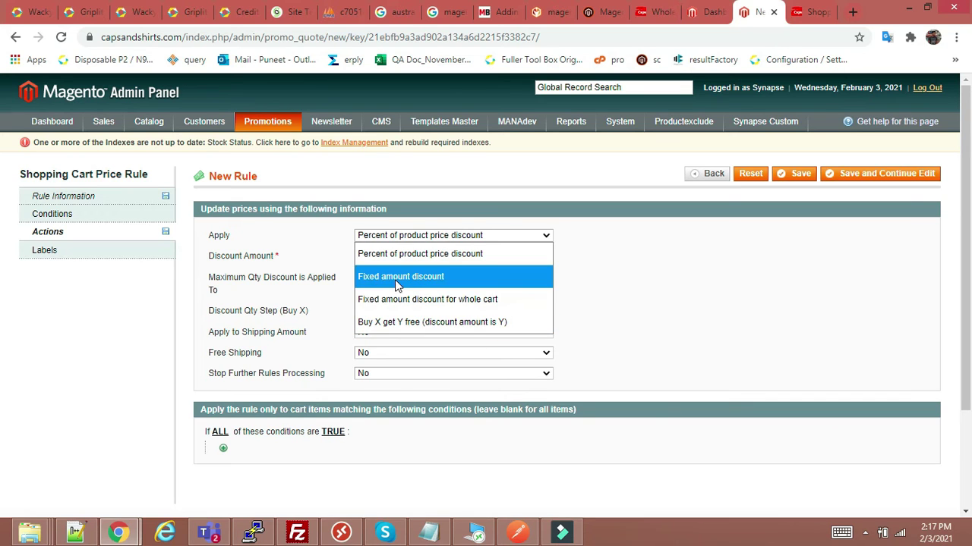
left_click(398, 256)
double_click(378, 256)
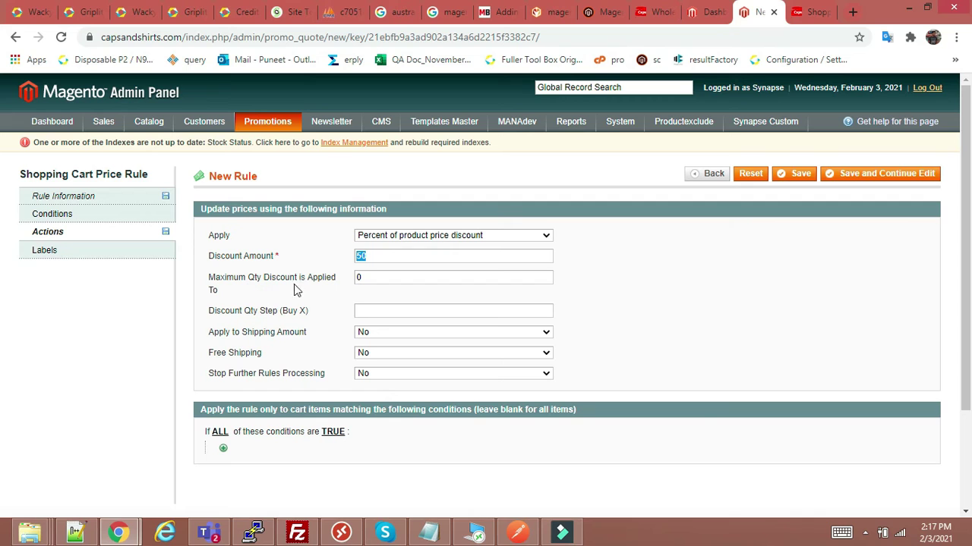
double_click(383, 279)
scroll(663, 307, "down", 2)
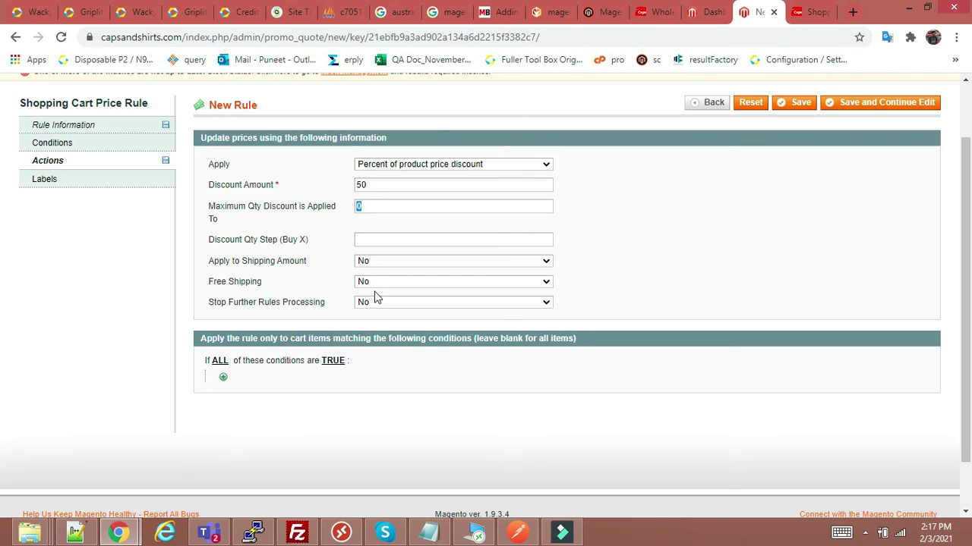
left_click(380, 205)
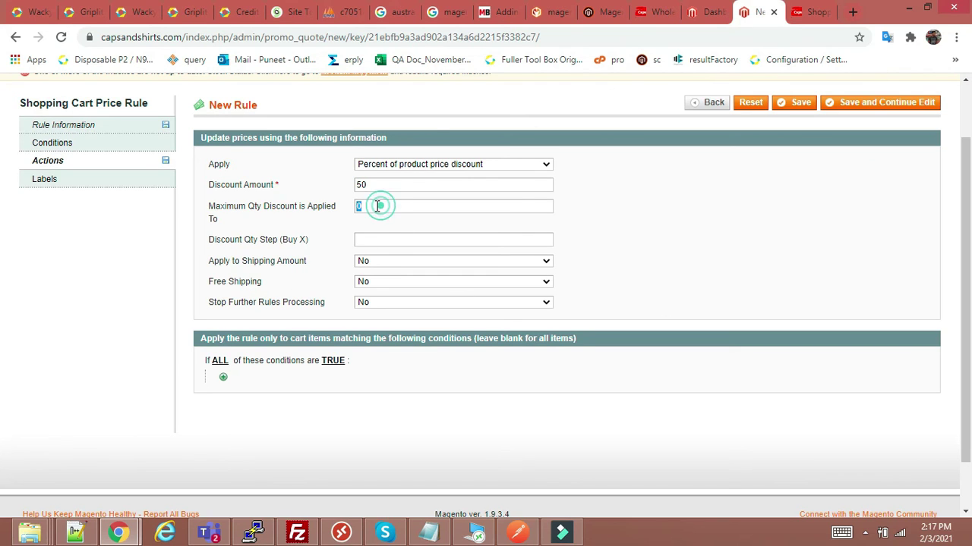
left_click(414, 199)
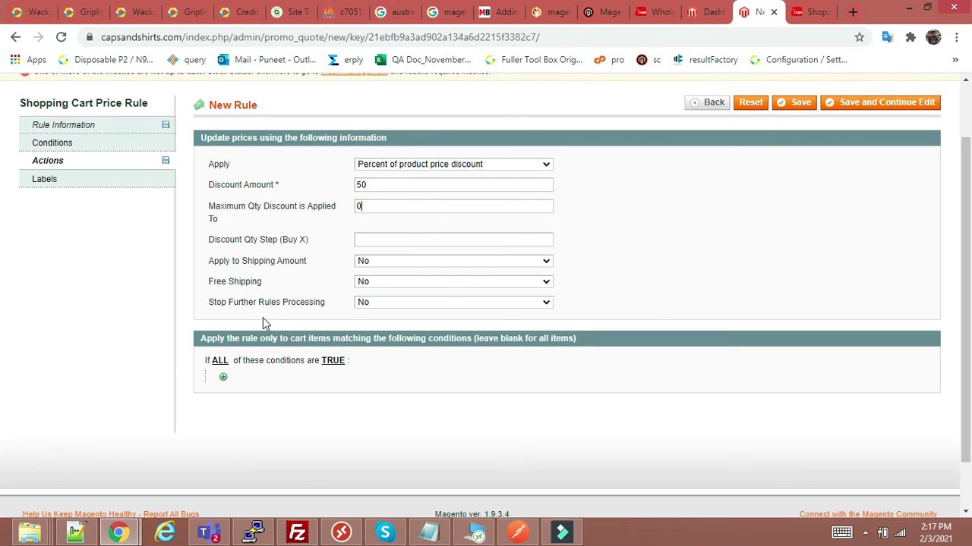
- Set the rule's default label for all store views to "50 % special discount"
scroll(134, 365, "up", 1)
left_click(57, 255)
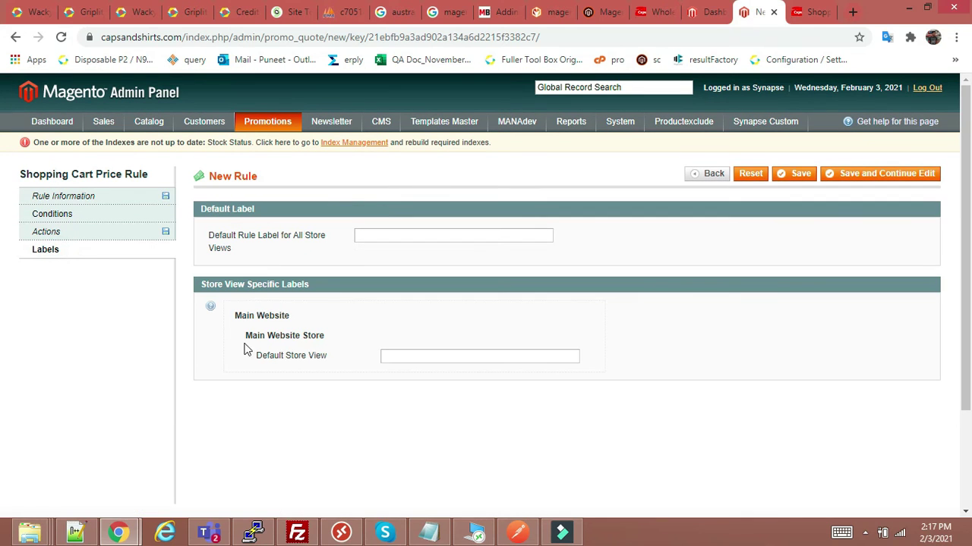
left_click(391, 236)
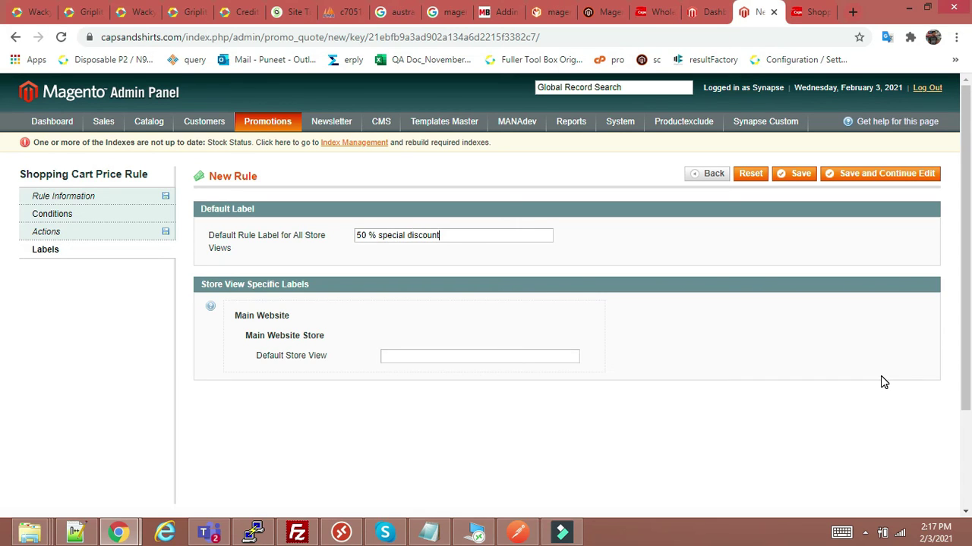
- Save the new cart price rule and reopen the saved Special discount rule from the rule list
left_click(801, 178)
left_click(70, 198)
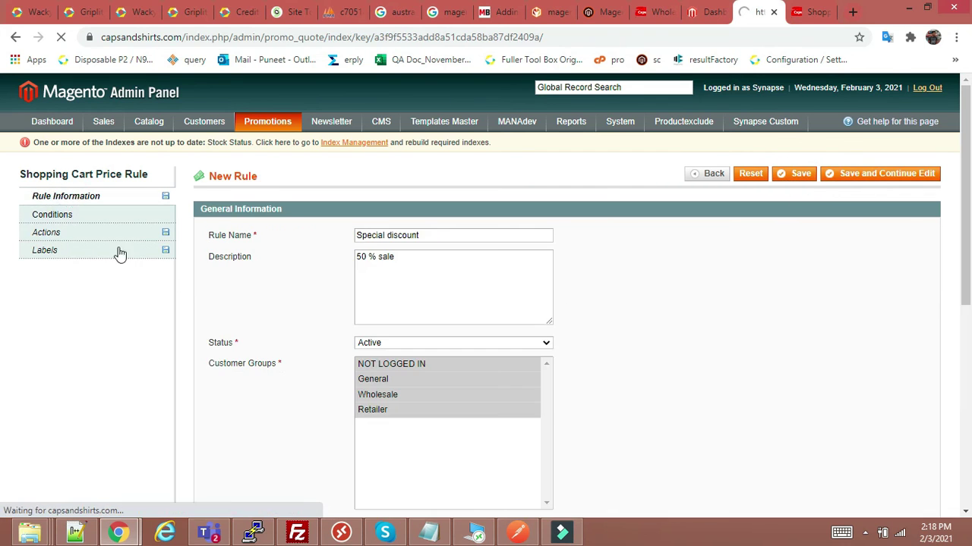
double_click(560, 339)
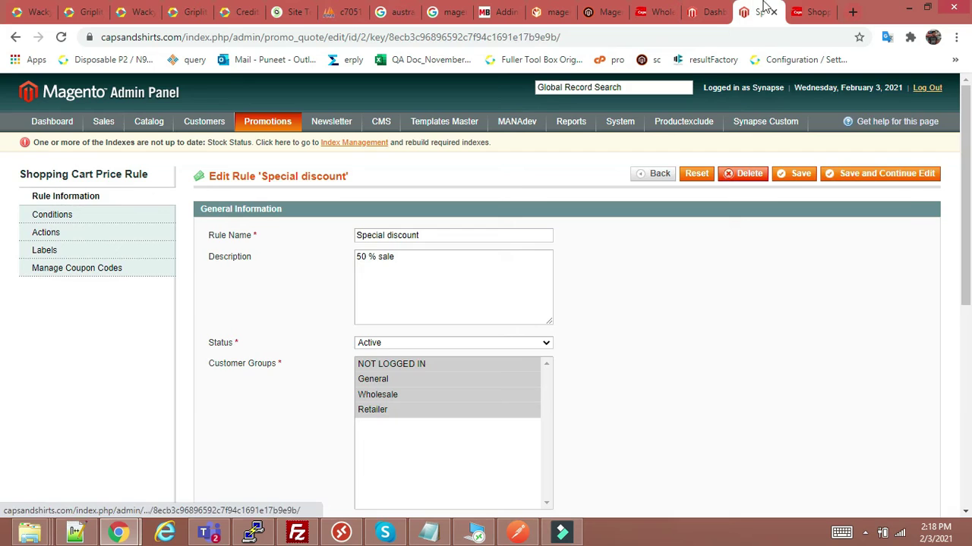
- Switch to the storefront shopping cart and examine its subtotal, shipping and handling charge, and grand total
left_click(808, 11)
scroll(119, 317, "down", 10)
scroll(228, 253, "up", 6)
scroll(499, 336, "down", 5)
scroll(759, 326, "up", 3)
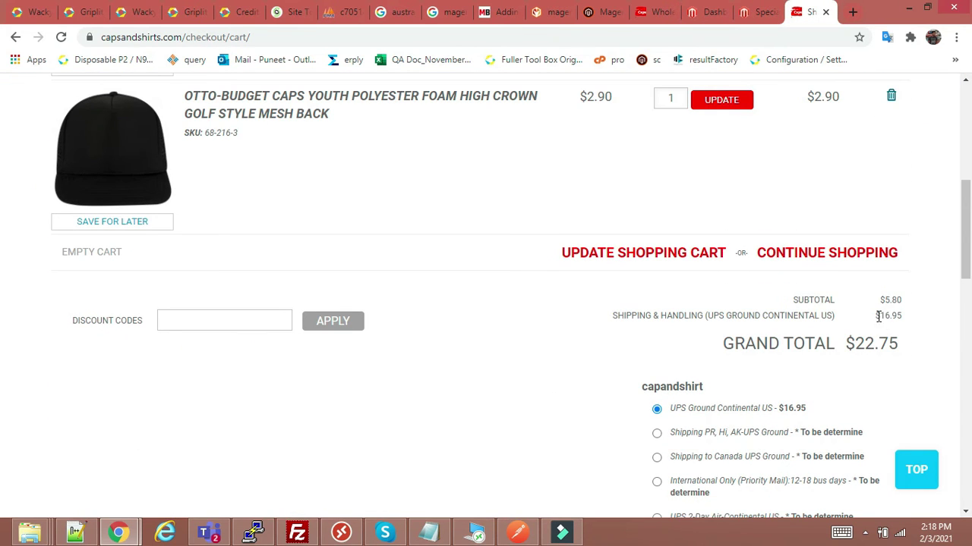
left_click_drag(794, 300, 906, 313)
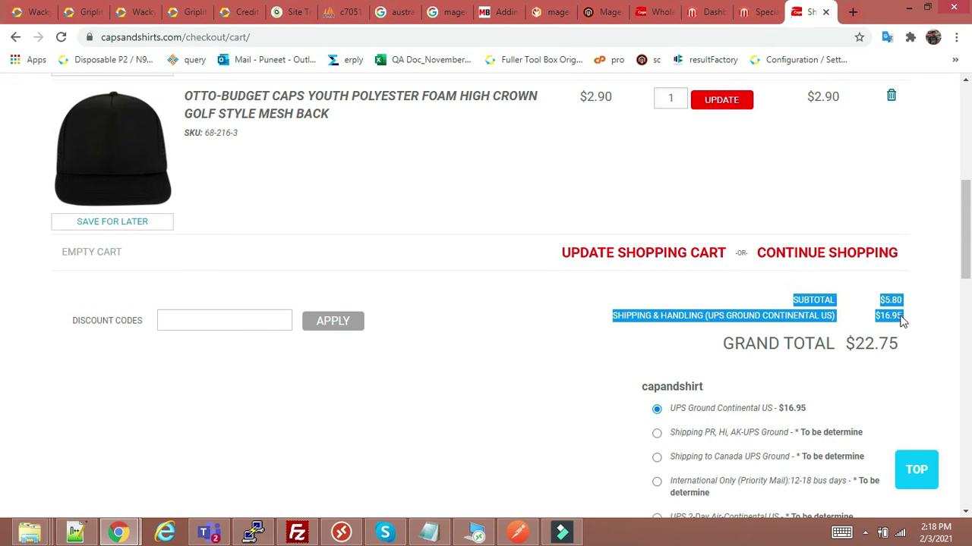
left_click(889, 322)
left_click_drag(614, 320, 893, 316)
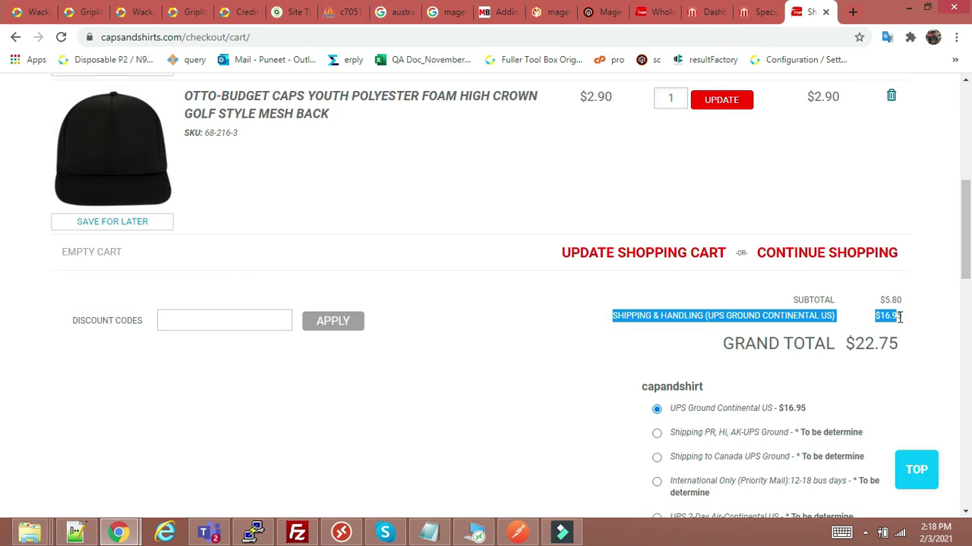
double_click(854, 341)
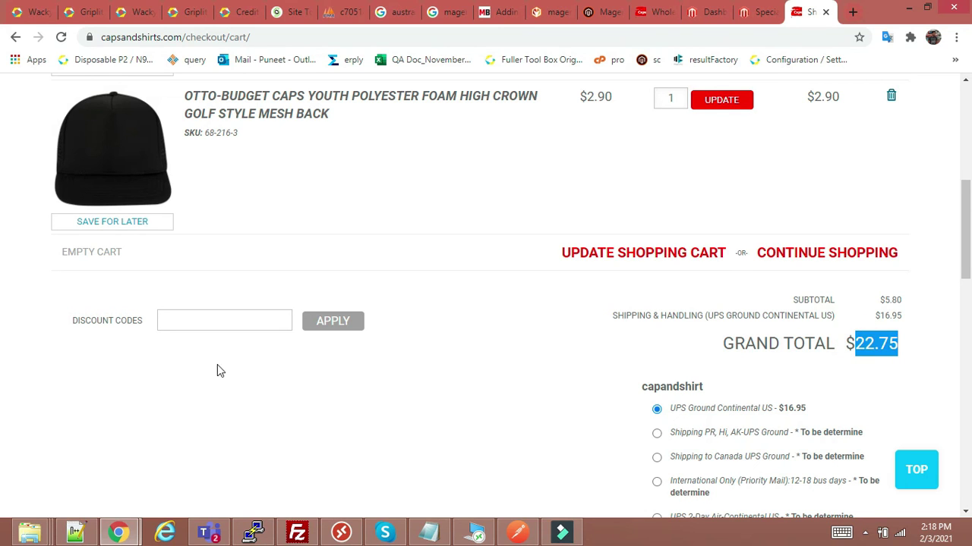
- Apply the discount code 50DIS to the shopping cart
left_click(234, 324)
key("Down")
key("Down")
key("Return")
left_click(187, 323)
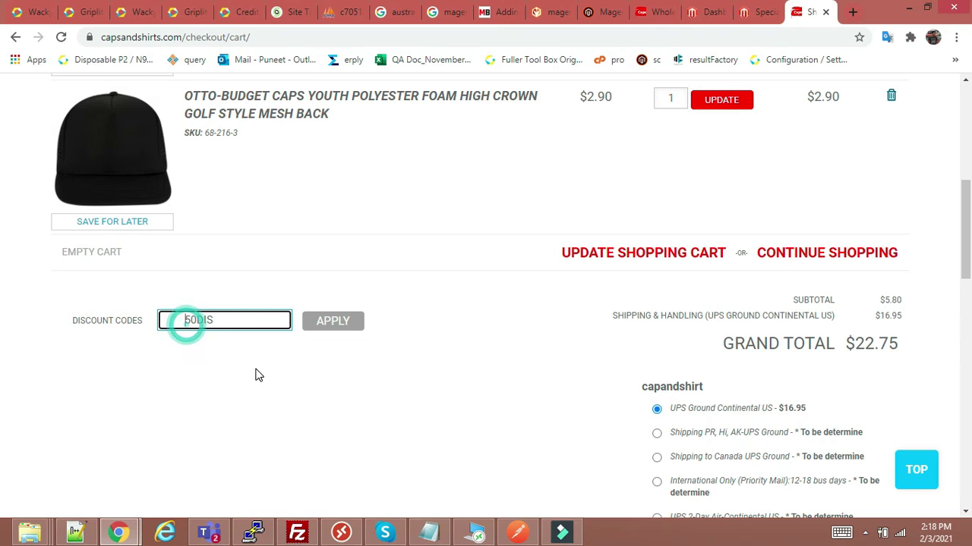
left_click(250, 319)
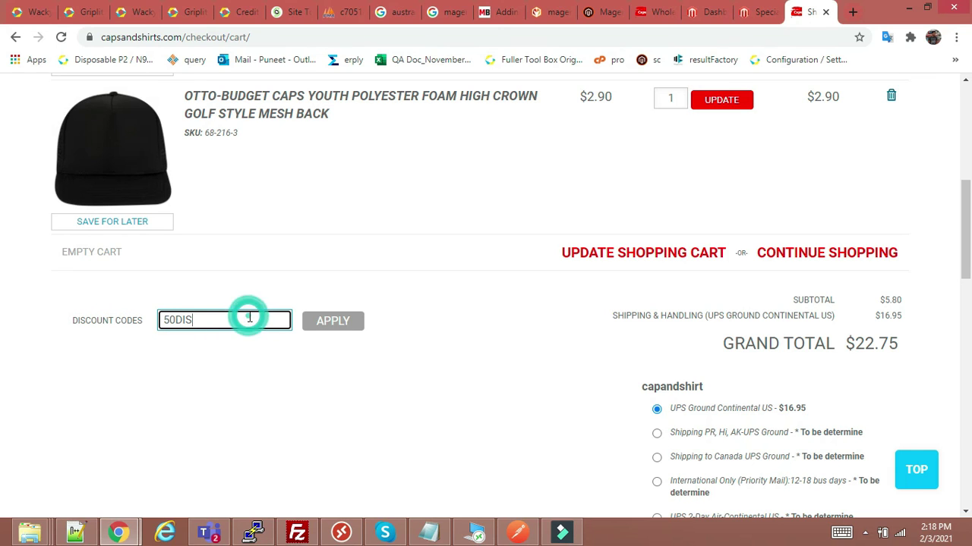
left_click(331, 321)
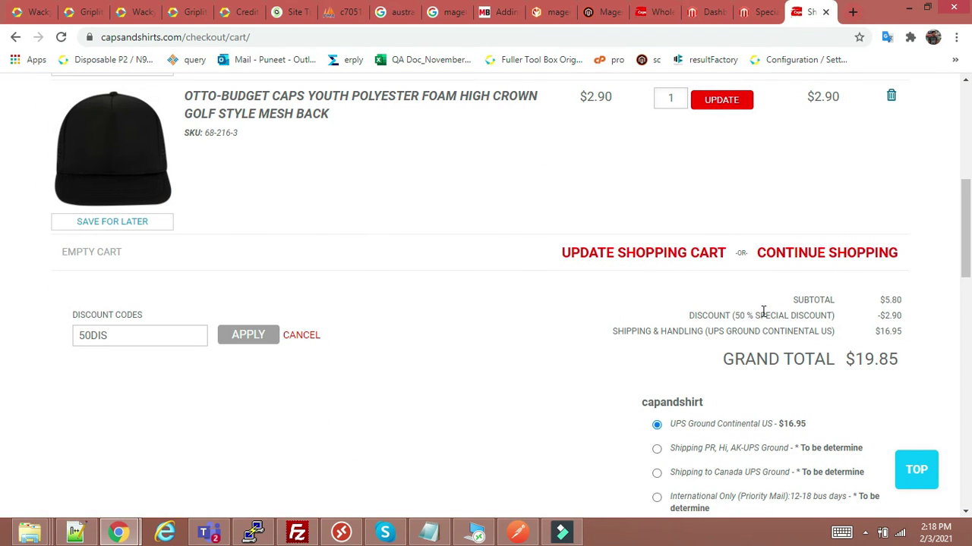
- Check the discount line's label and amount against the subtotal in the cart totals
left_click_drag(688, 318, 837, 318)
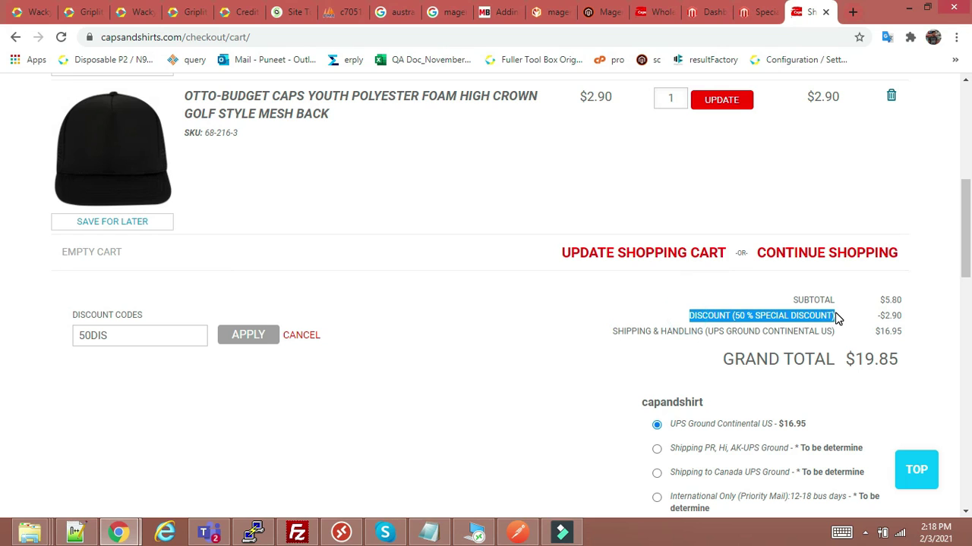
left_click_drag(881, 301, 906, 318)
left_click(902, 308)
scroll(831, 360, "down", 1)
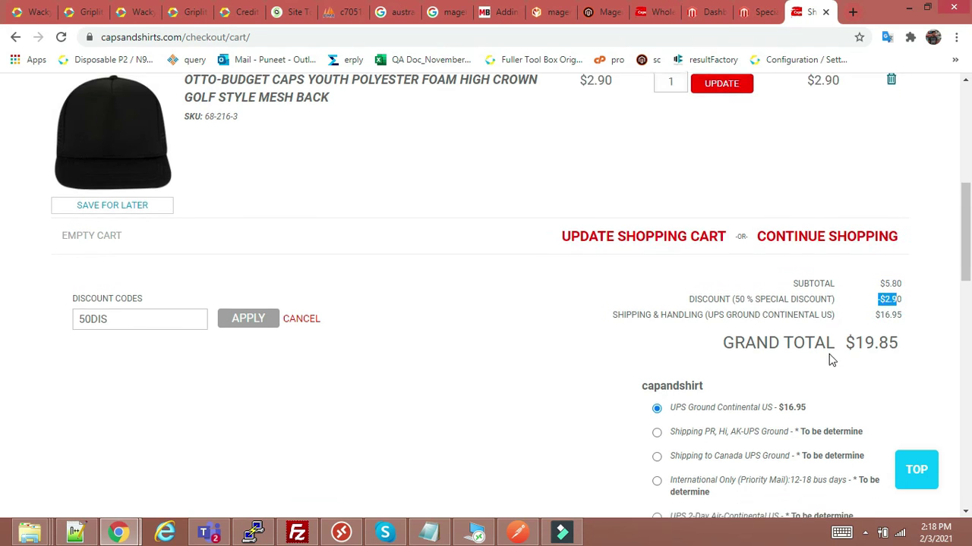